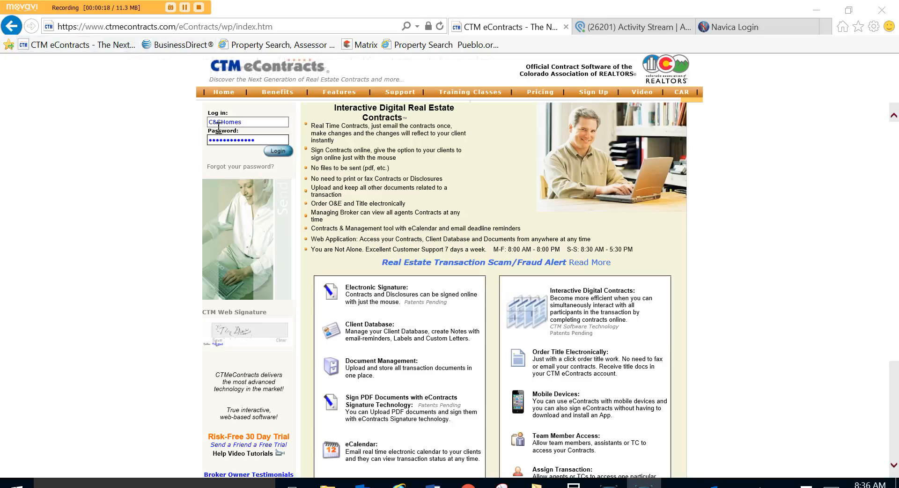
# Log in with the prefilled credentials and open the sale transaction for the Orman Avenue property
pyautogui.click(276, 154)
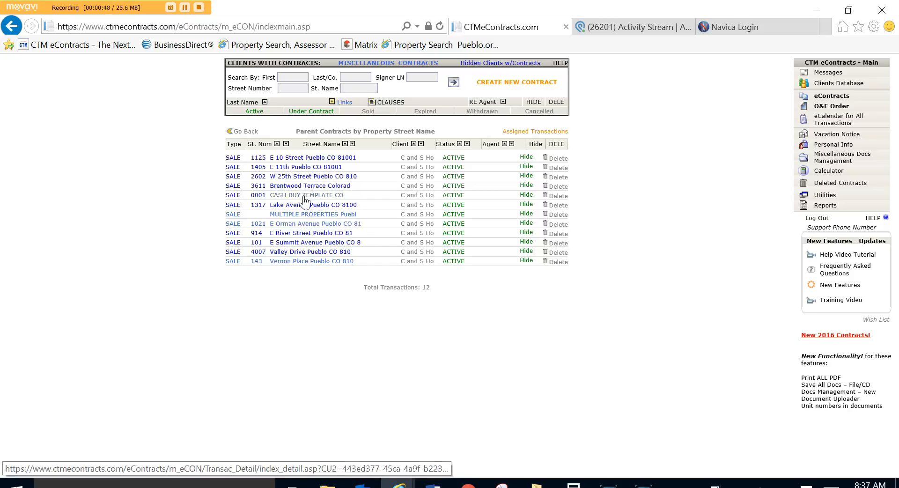
pyautogui.click(301, 229)
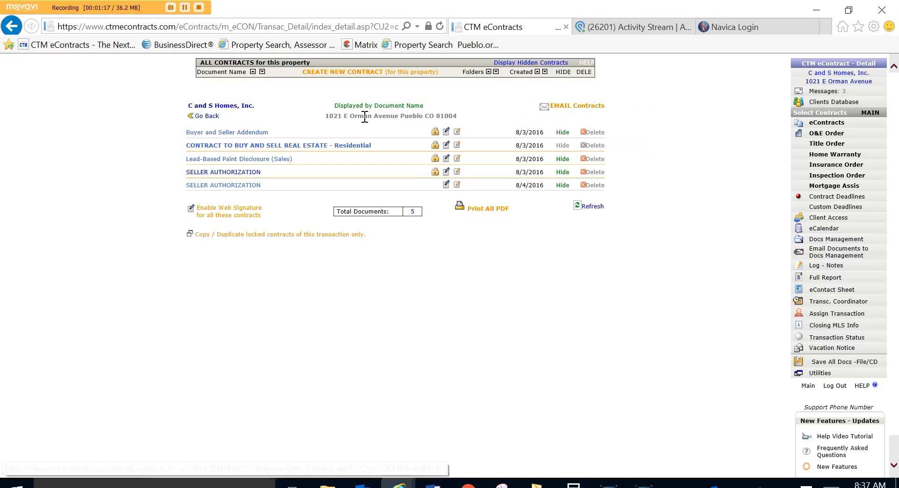
# Start an email of this property's contracts and enter the company's own email address as the recipient from the saved suggestions
pyautogui.click(569, 111)
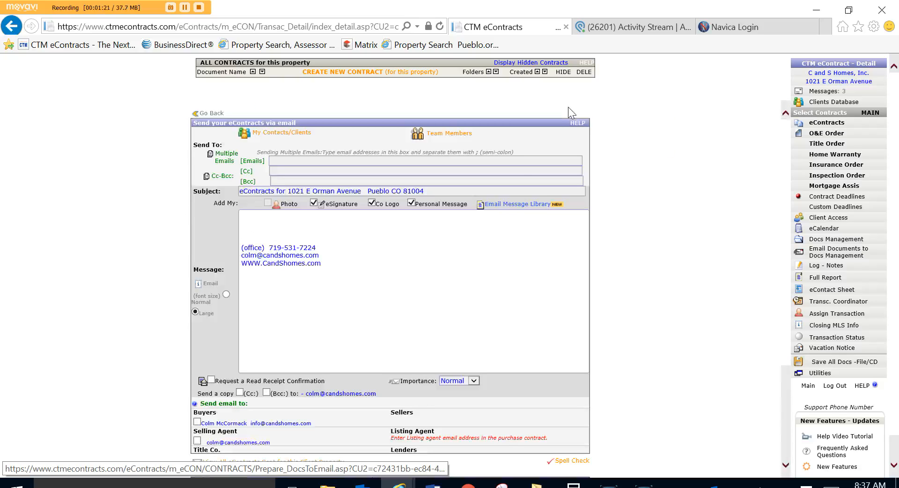
pyautogui.scroll(-1, 478, 235)
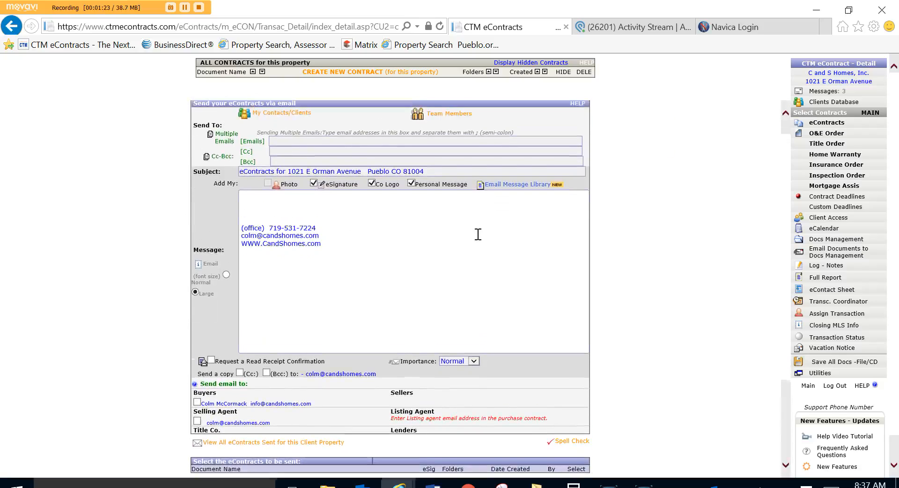
pyautogui.scroll(-2, 393, 307)
pyautogui.scroll(-2, 394, 304)
pyautogui.scroll(3, 393, 304)
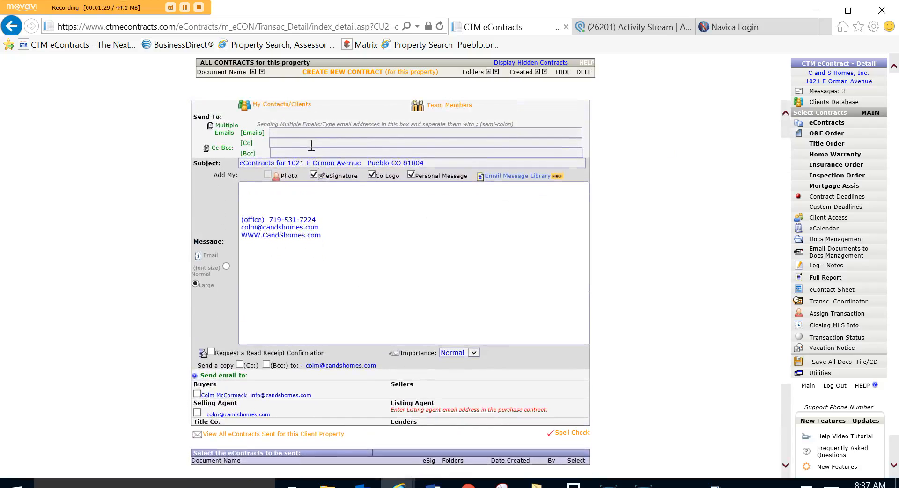
pyautogui.click(315, 131)
pyautogui.click(315, 130)
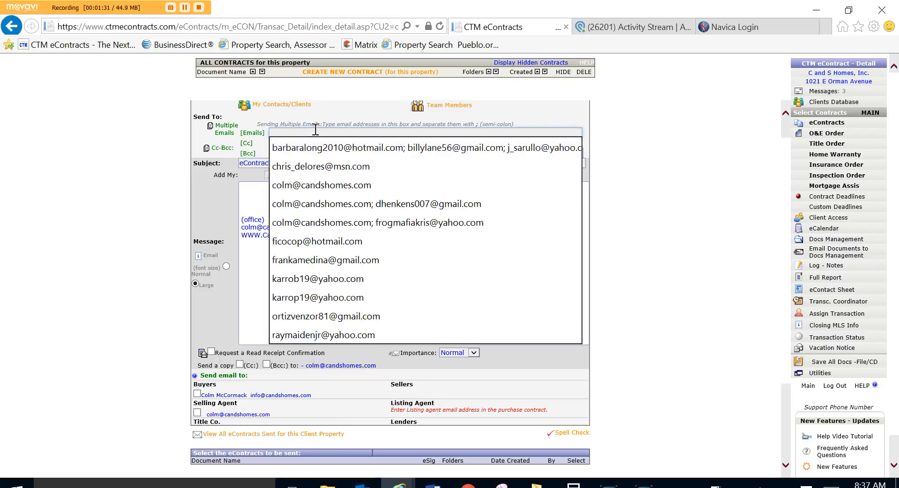
pyautogui.click(302, 185)
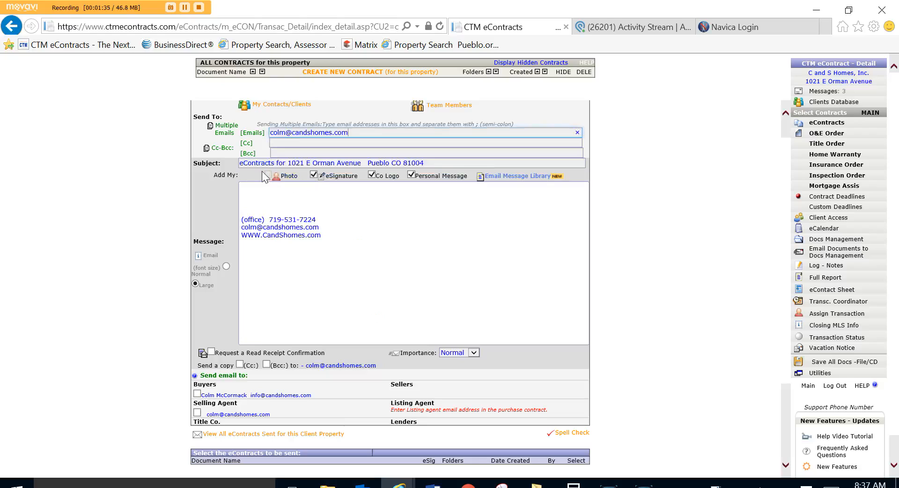
# Include the selling agent as an additional recipient of the contracts email
pyautogui.scroll(-3, 309, 255)
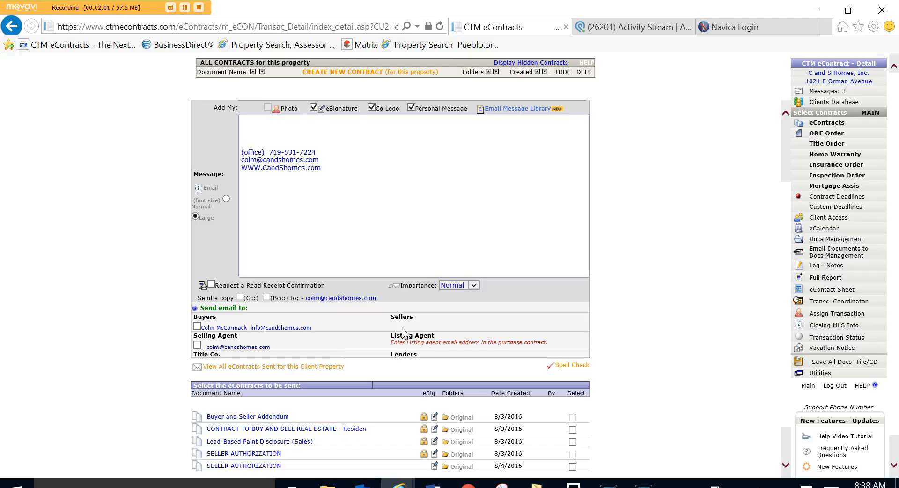
pyautogui.click(197, 347)
pyautogui.scroll(3, 327, 251)
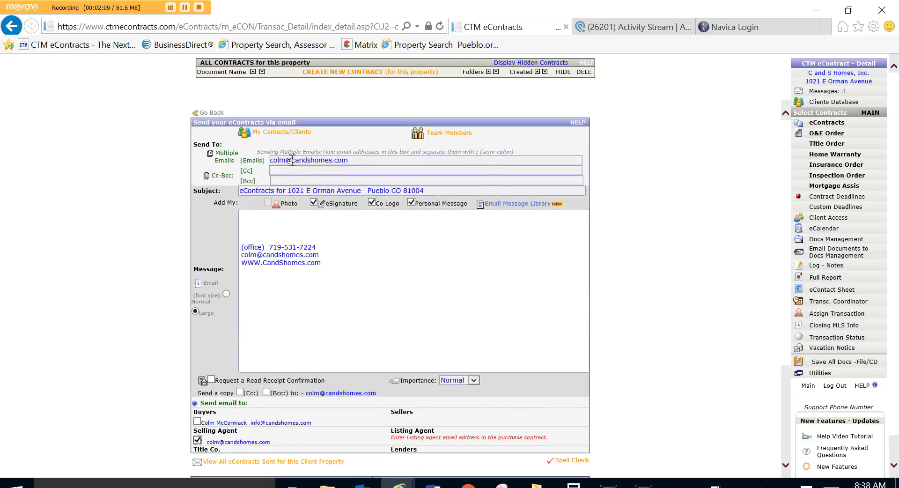
# Change the subject's first word to "Contracts" and write the message "This is a test for training." above the contact details
pyautogui.click(247, 189)
pyautogui.press('BackSpace')
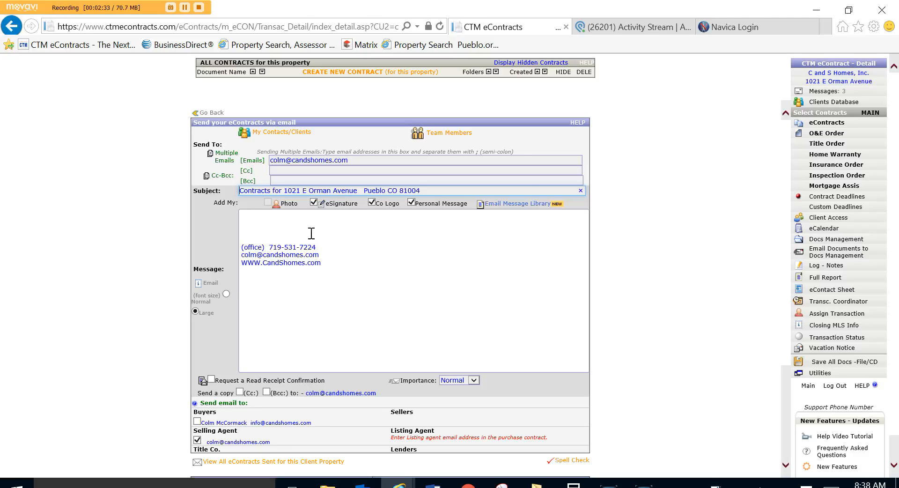
pyautogui.scroll(-3, 282, 239)
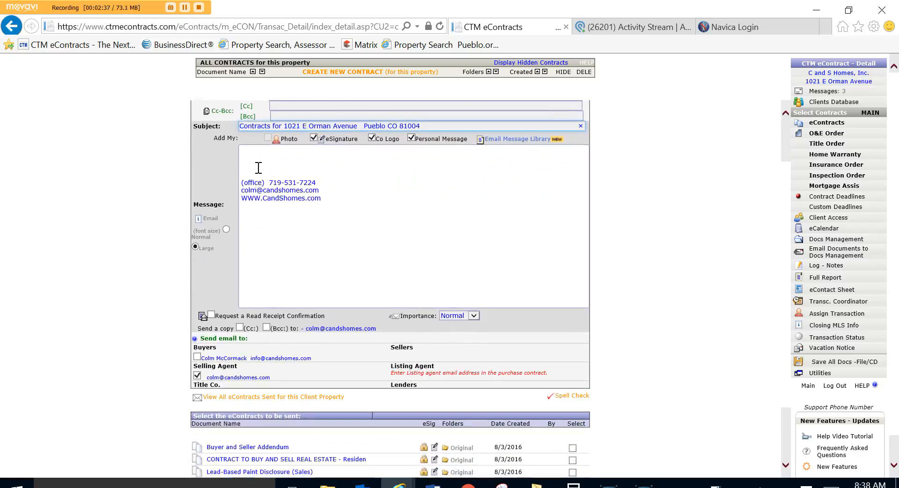
pyautogui.click(258, 168)
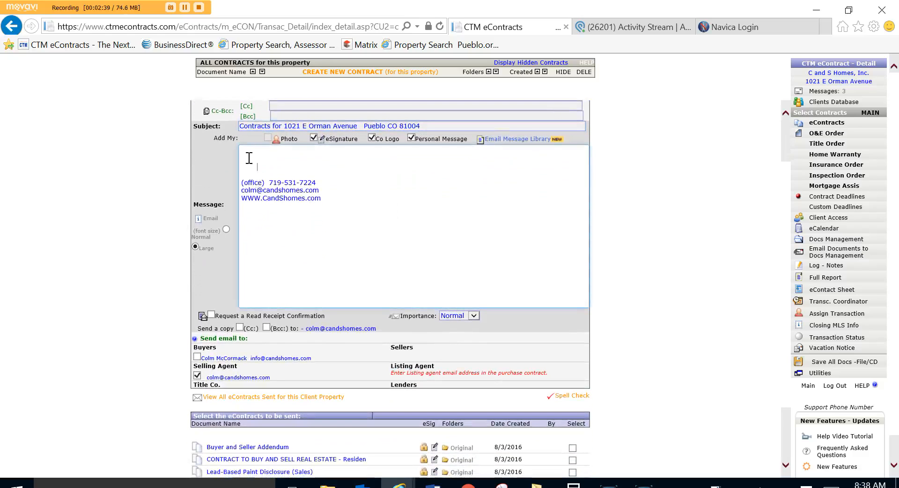
pyautogui.write('This is a test for training.')
# Select the SELLER AUTHORIZATION dated 8/4/2016 as the document to send and email it
pyautogui.scroll(1, 249, 157)
pyautogui.scroll(-3, 248, 158)
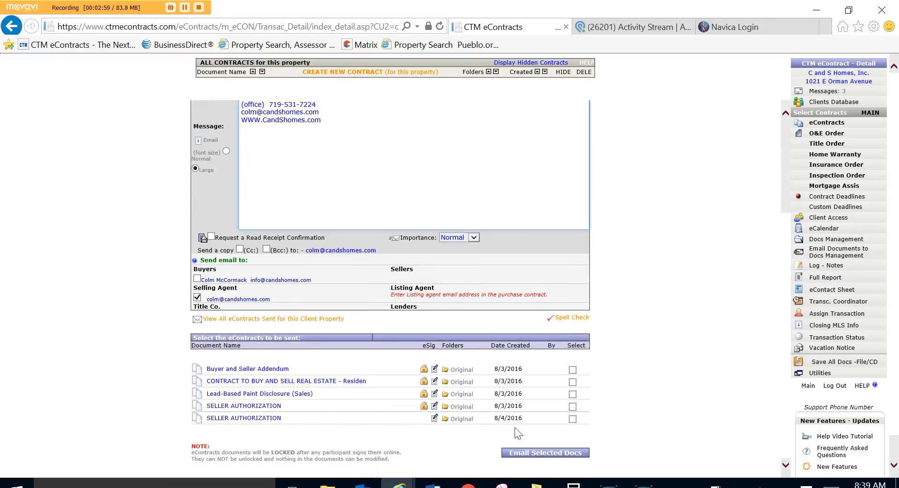
pyautogui.click(573, 420)
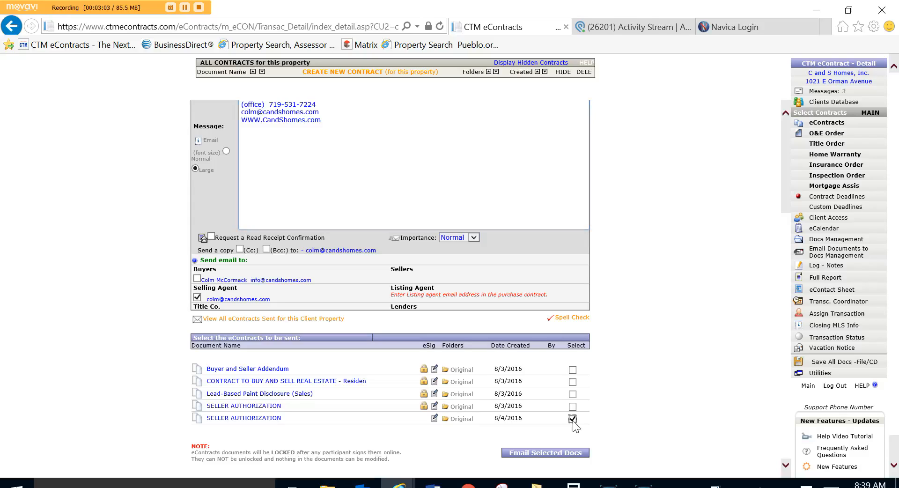
pyautogui.click(549, 453)
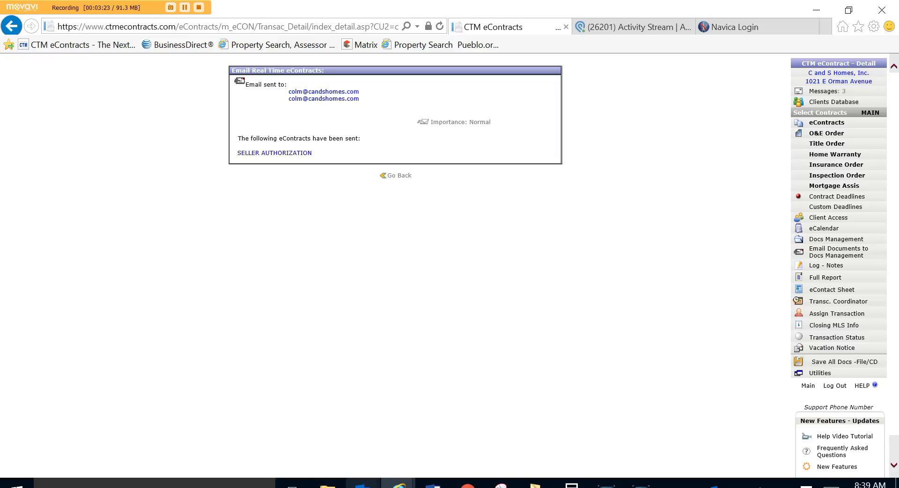
# Switch to Outlook, close the old contracts message and open the newest contracts email received at 8:39 AM
pyautogui.moveTo(363, 483)
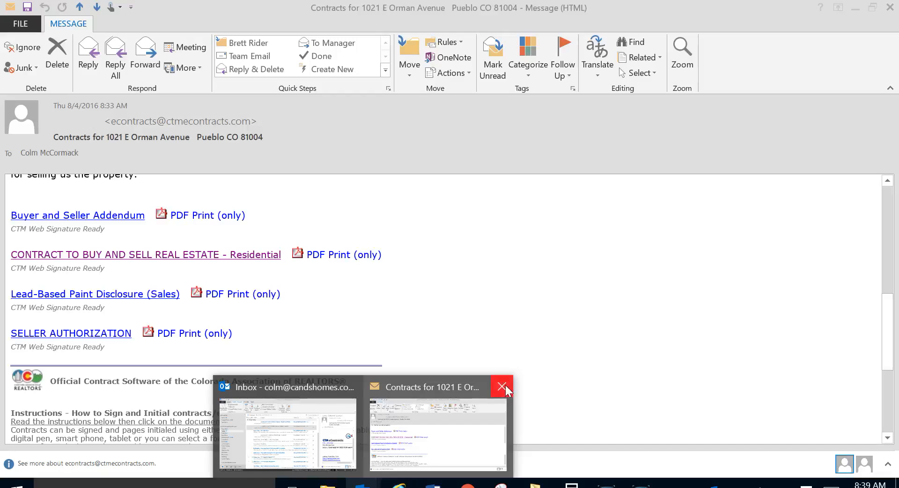
pyautogui.click(505, 385)
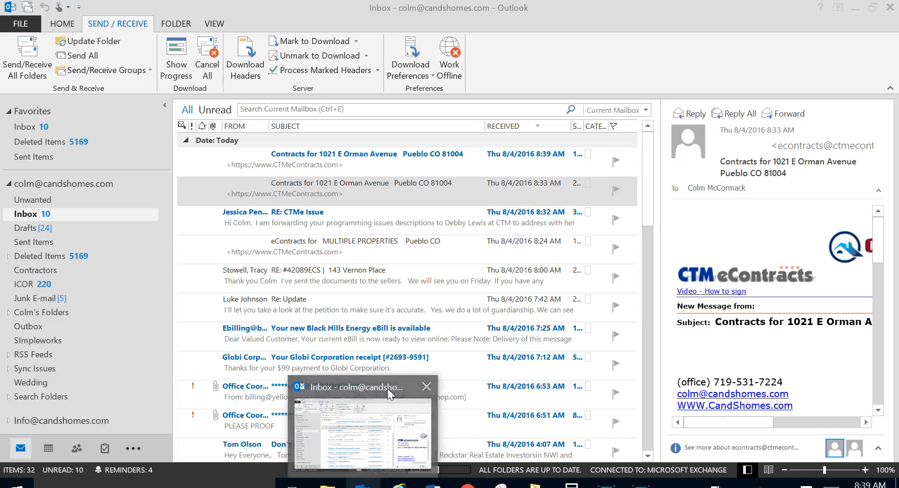
pyautogui.click(387, 389)
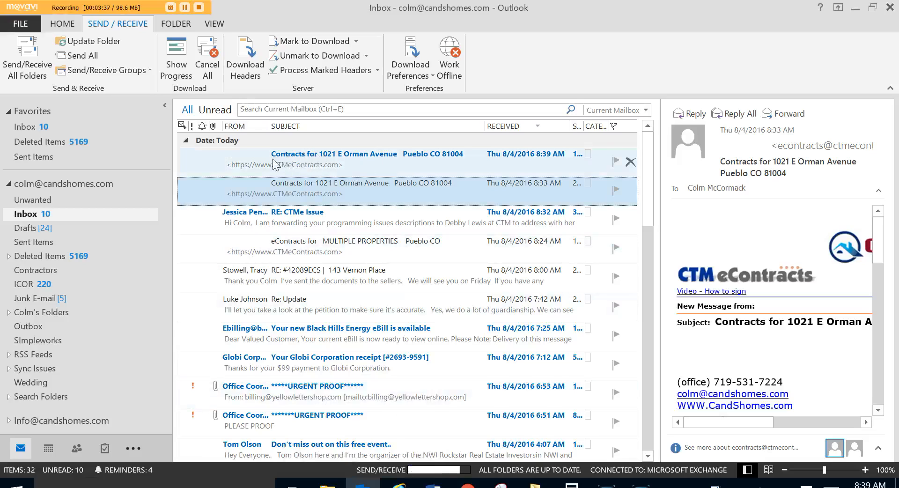
pyautogui.click(290, 156)
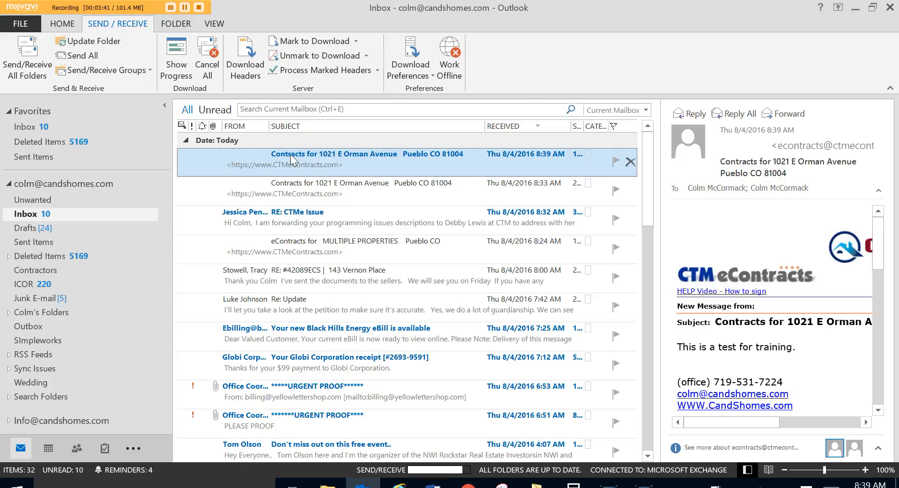
pyautogui.doubleClick(291, 153)
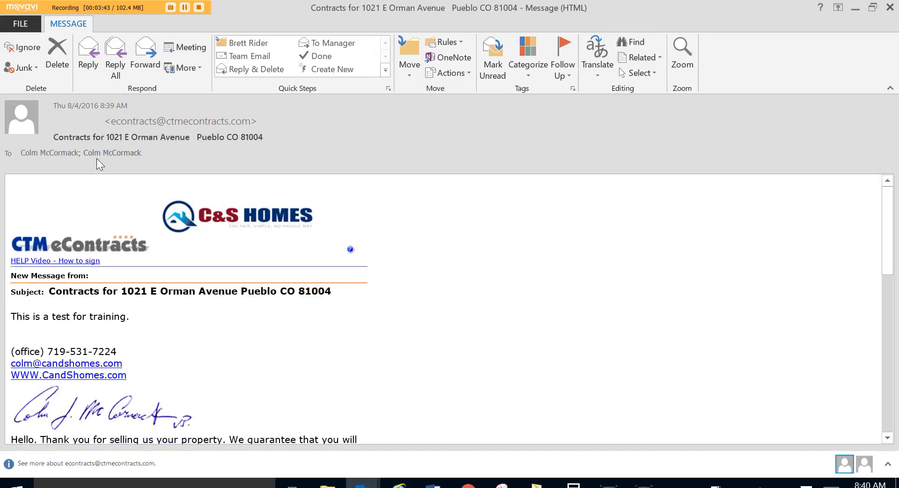
# Read through the received email and open its SELLER AUTHORIZATION document at the seller's signature section
pyautogui.moveTo(94, 155)
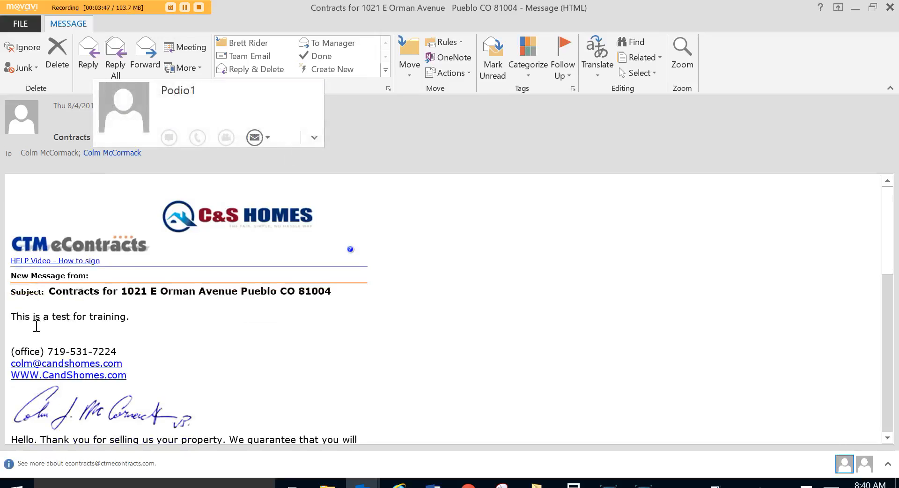
pyautogui.scroll(-2, 35, 326)
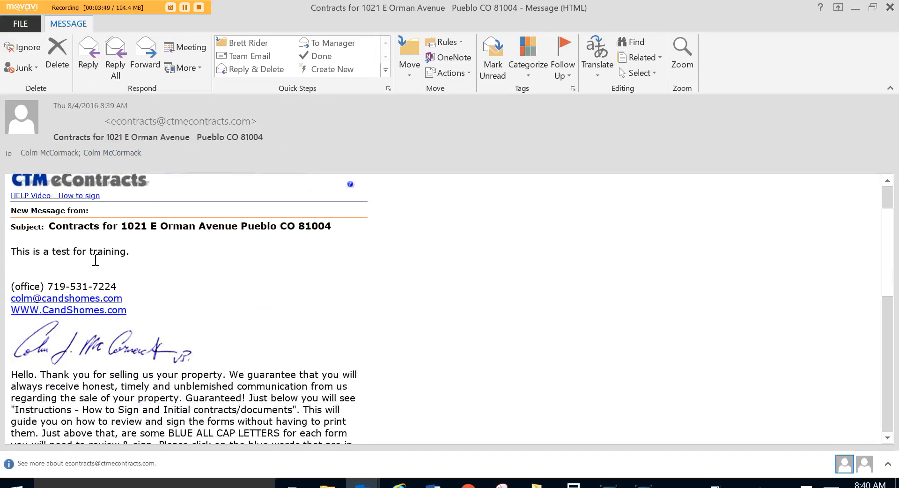
pyautogui.scroll(-1, 96, 259)
pyautogui.scroll(-3, 95, 259)
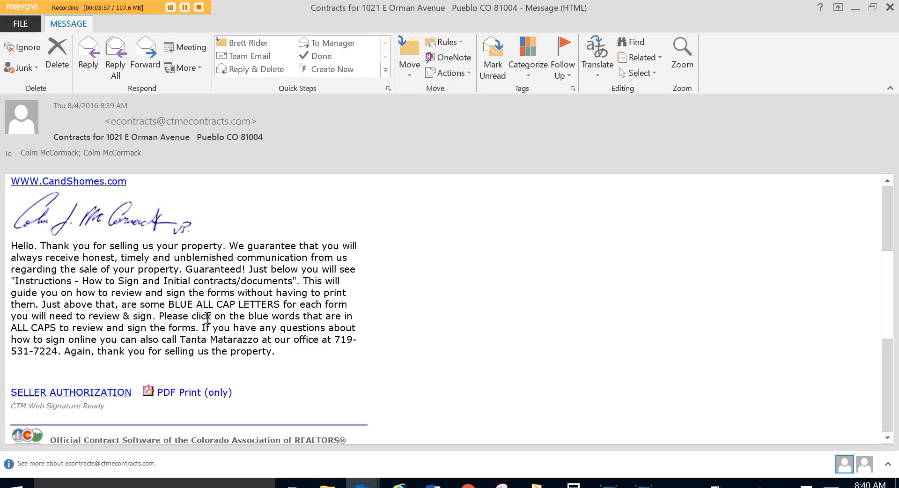
pyautogui.scroll(-2, 207, 318)
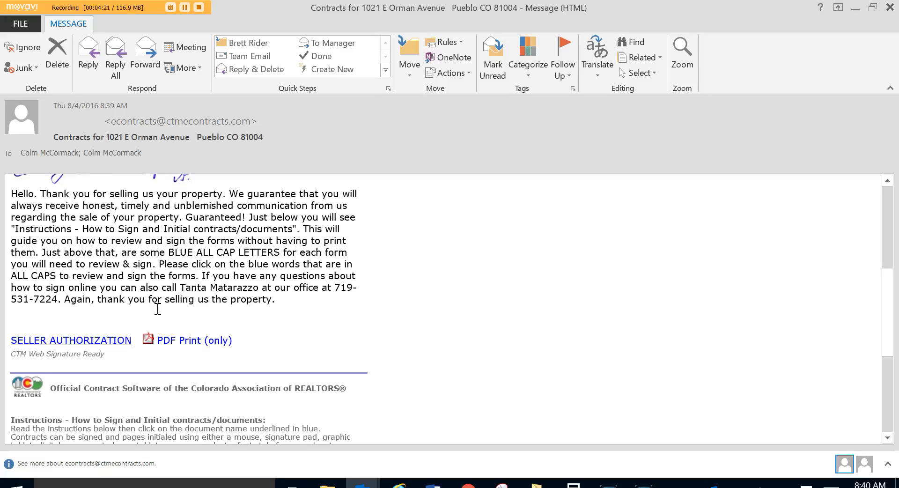
pyautogui.click(117, 347)
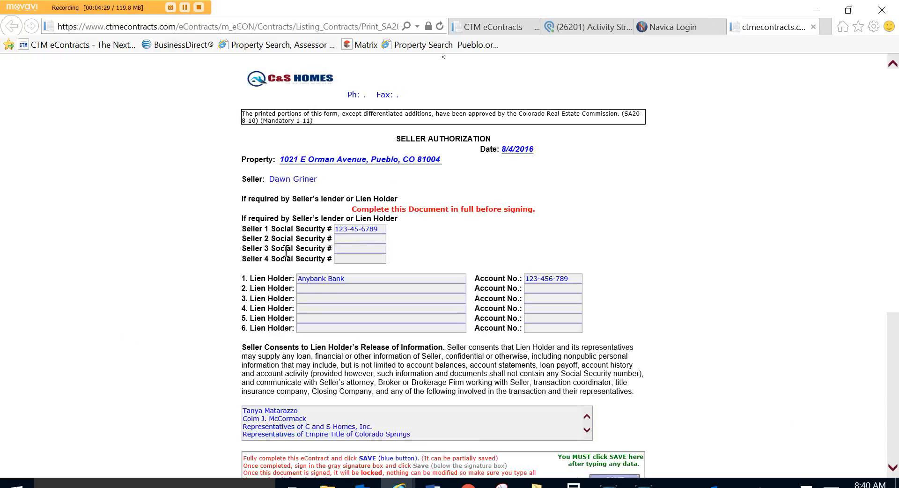
pyautogui.scroll(-5, 286, 253)
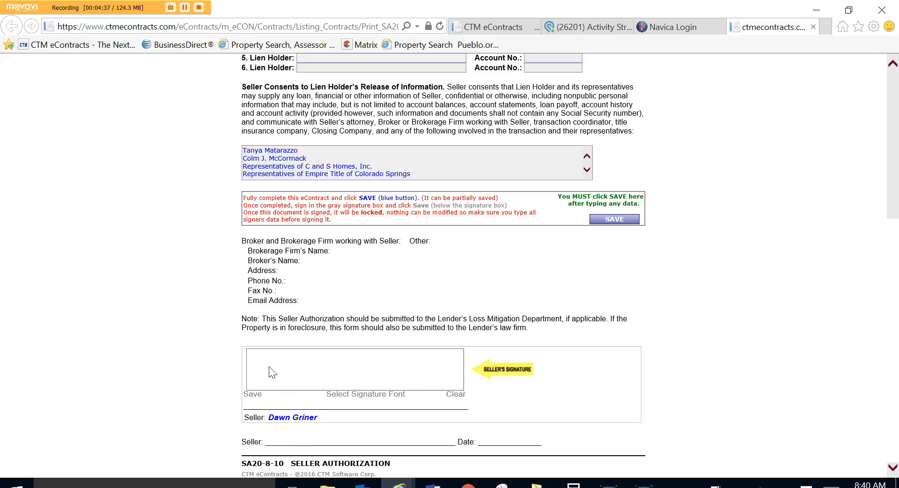
pyautogui.moveTo(270, 368)
pyautogui.mouseDown()
pyautogui.moveTo(280, 359)
pyautogui.moveTo(274, 385)
pyautogui.moveTo(295, 367)
pyautogui.moveTo(292, 377)
pyautogui.moveTo(305, 370)
pyautogui.moveTo(307, 377)
pyautogui.mouseUp()
pyautogui.moveTo(308, 376)
pyautogui.mouseDown()
pyautogui.moveTo(322, 380)
pyautogui.moveTo(319, 373)
pyautogui.mouseUp()
pyautogui.click(451, 398)
# Sign the Seller Authorization with a font-generated signature in Font 4, save it and accept the binding web signature
pyautogui.click(363, 396)
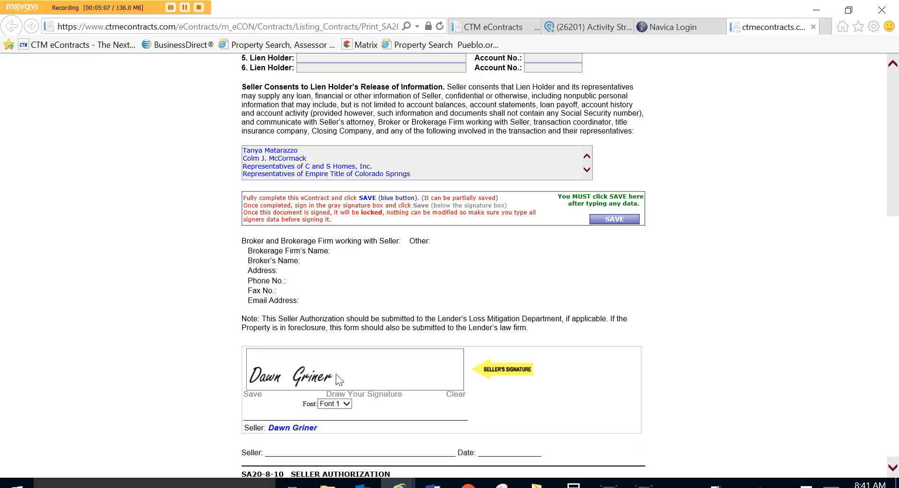
pyautogui.click(346, 404)
pyautogui.click(347, 411)
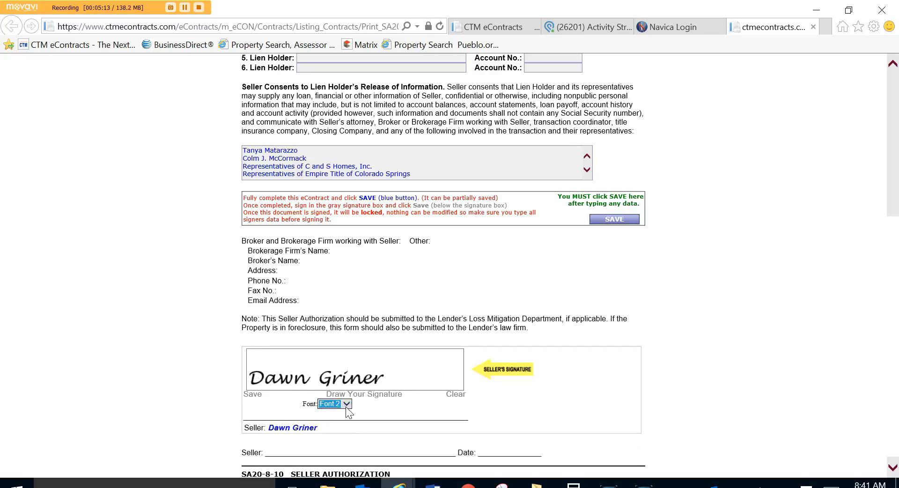
pyautogui.click(346, 405)
pyautogui.click(341, 420)
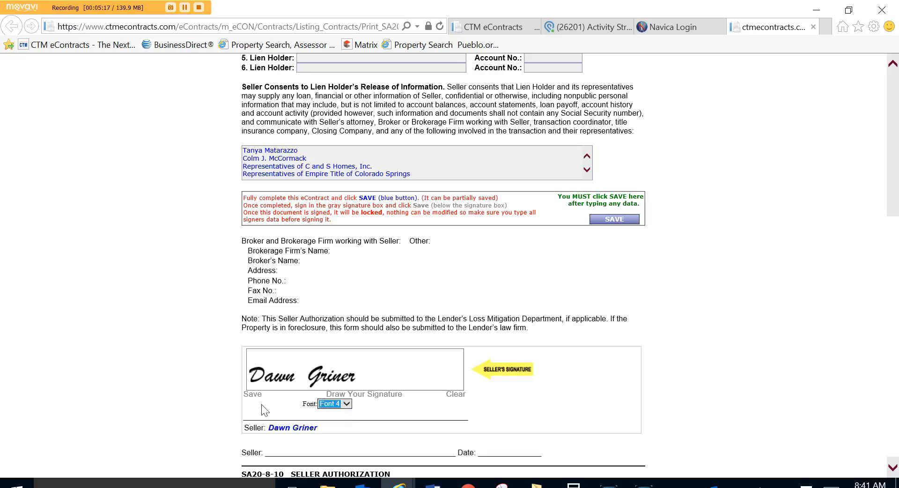
pyautogui.click(253, 395)
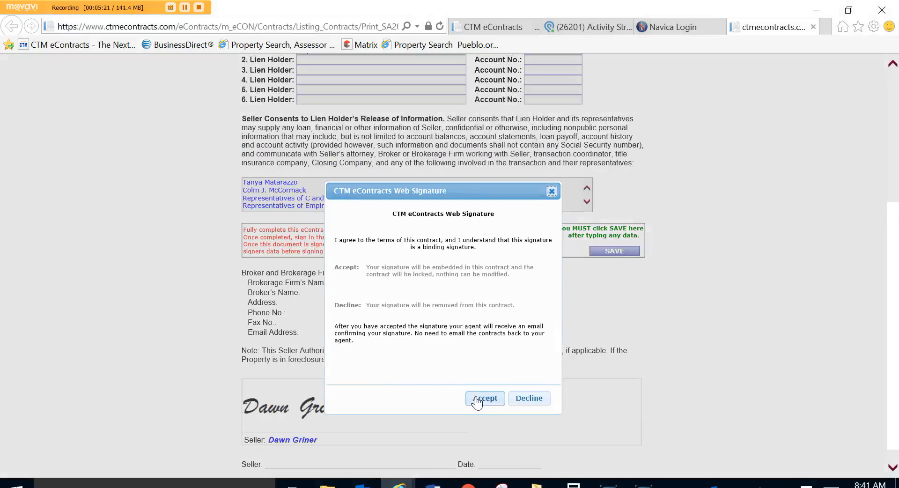
pyautogui.click(477, 399)
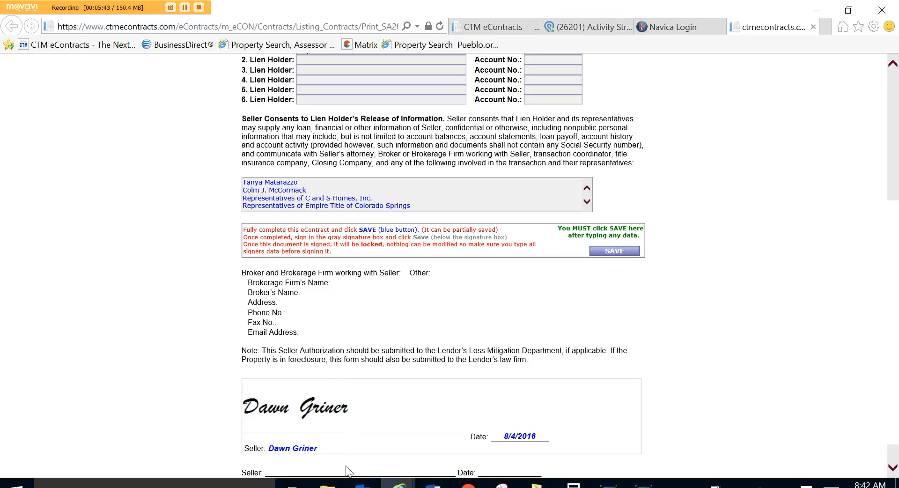
# Switch back to the contracts email in Outlook and review the SELLER AUTHORIZATION link and signing instructions
pyautogui.click(363, 484)
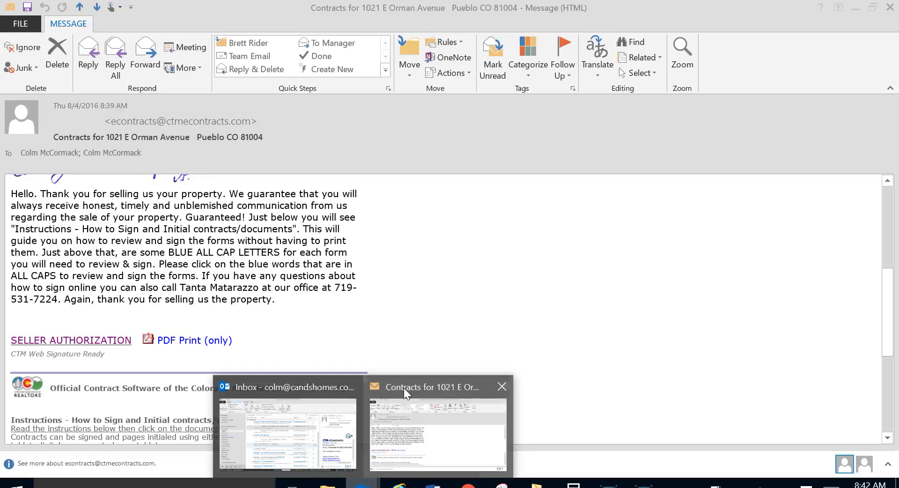
pyautogui.click(404, 388)
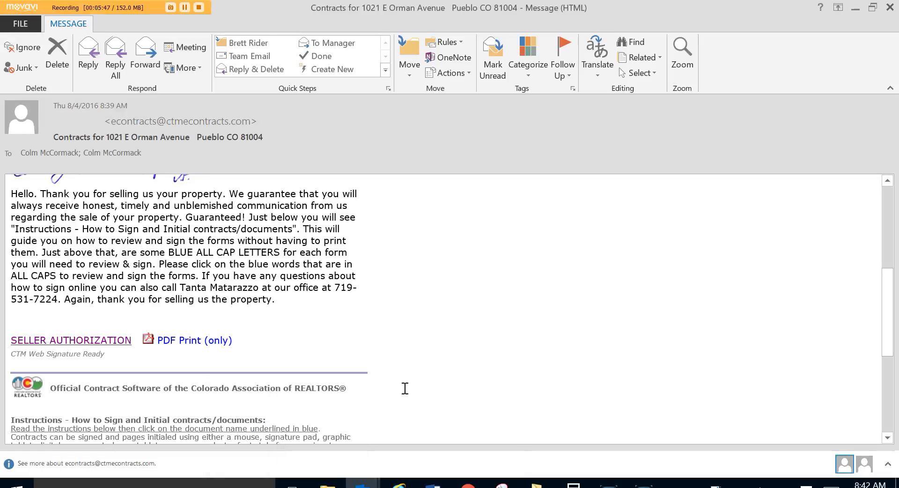
pyautogui.scroll(-1, 299, 308)
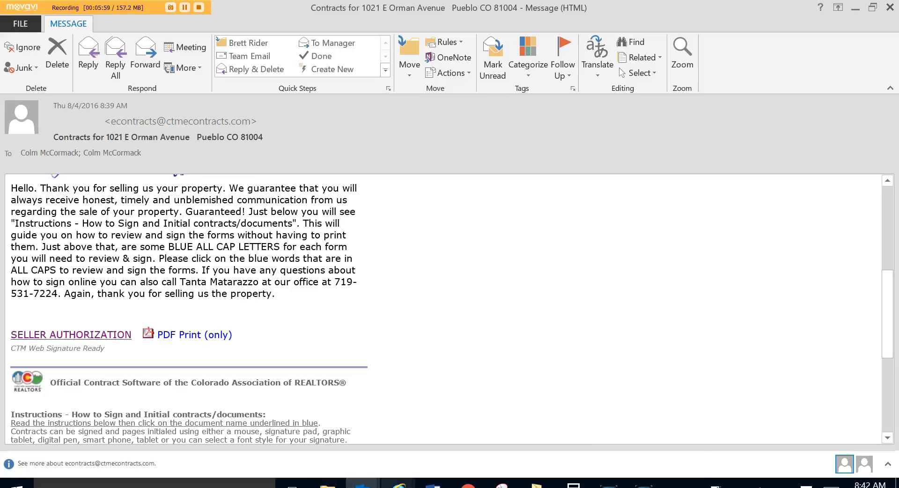
# Return to the CTM eContracts account page in Internet Explorer and display the list of eContracts for this property
pyautogui.moveTo(399, 485)
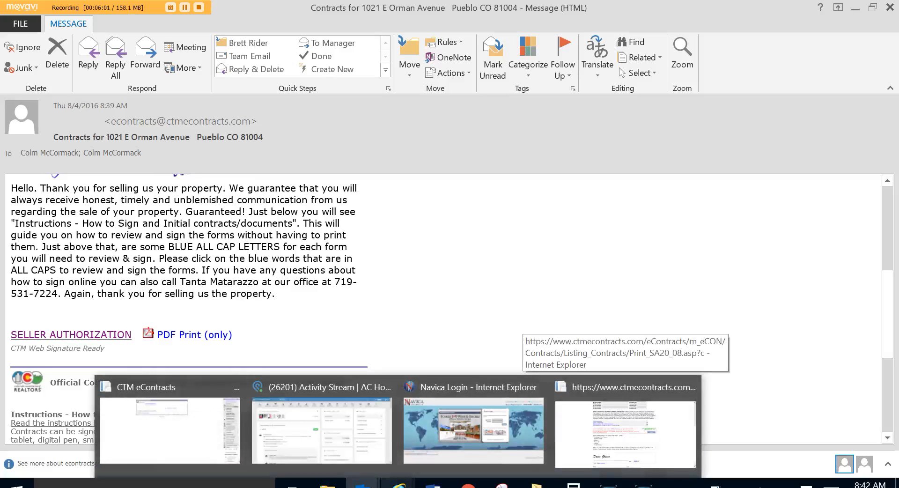
pyautogui.click(177, 382)
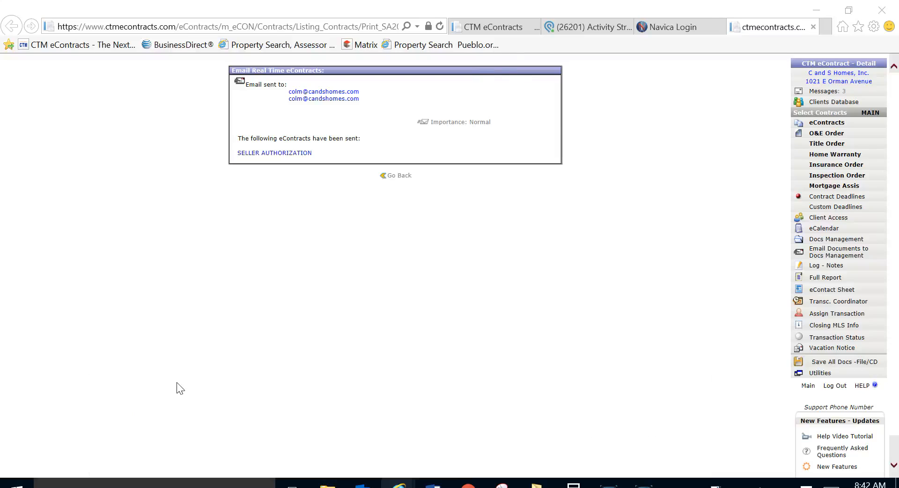
pyautogui.click(831, 126)
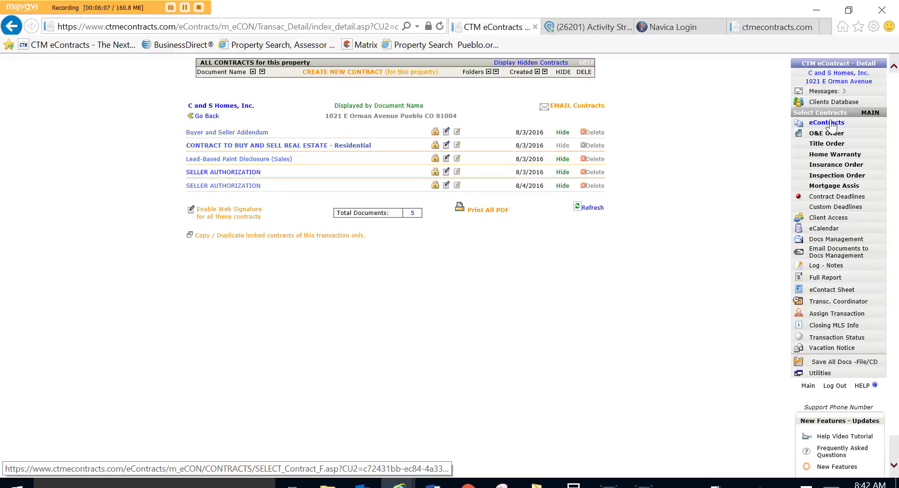